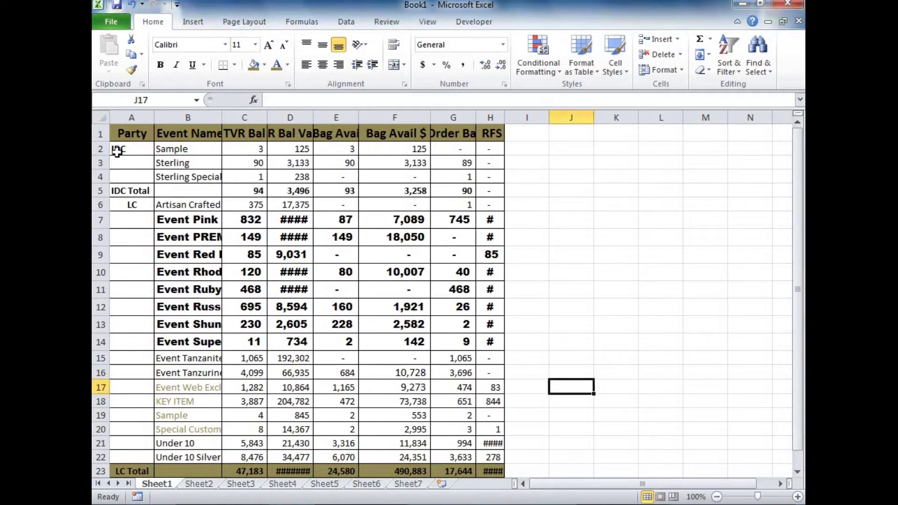
# Step: Set the font of the table rows A2:H23 to Calibri
pyautogui.moveTo(117, 151); pyautogui.dragTo(402, 473)
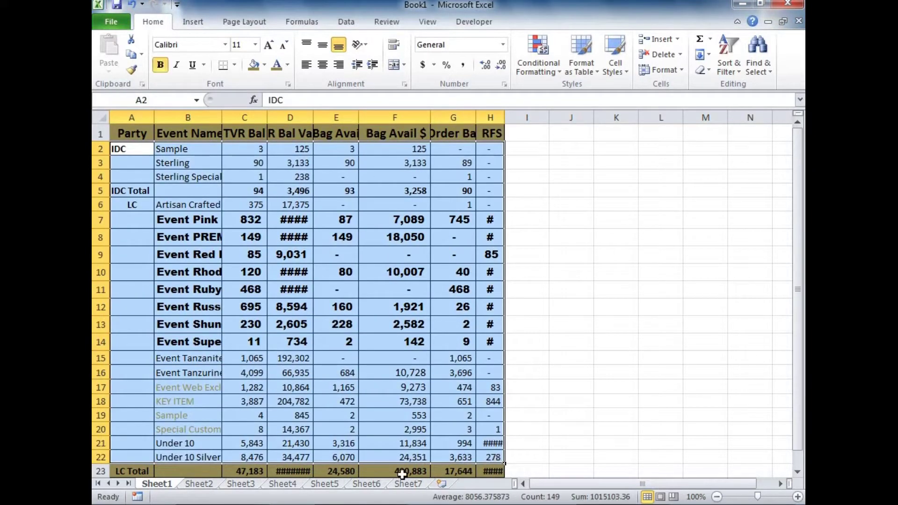
pyautogui.click(201, 45)
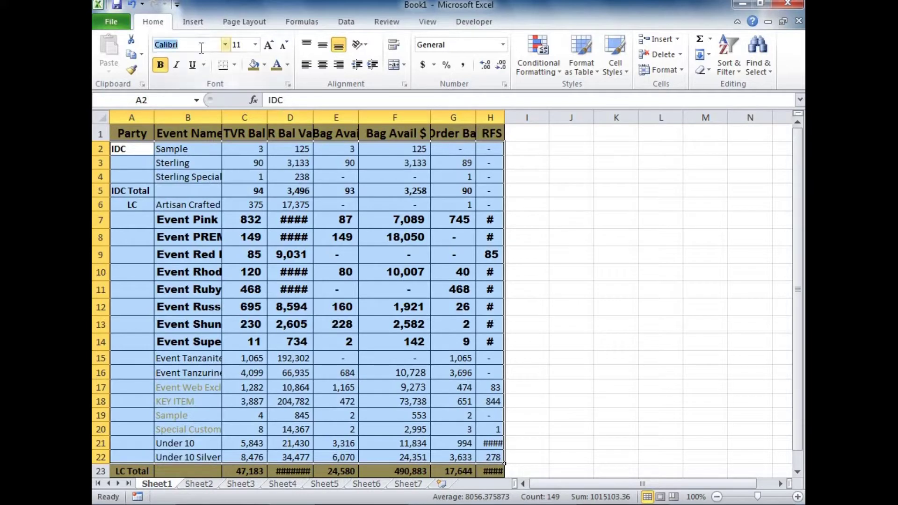
pyautogui.press('Return')
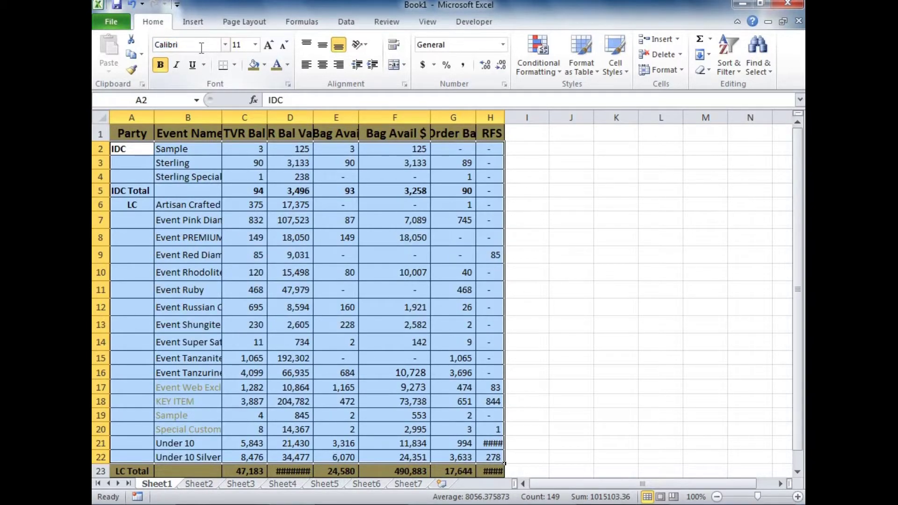
# Step: AutoFit columns A–H to their contents
pyautogui.moveTo(134, 117); pyautogui.dragTo(491, 117)
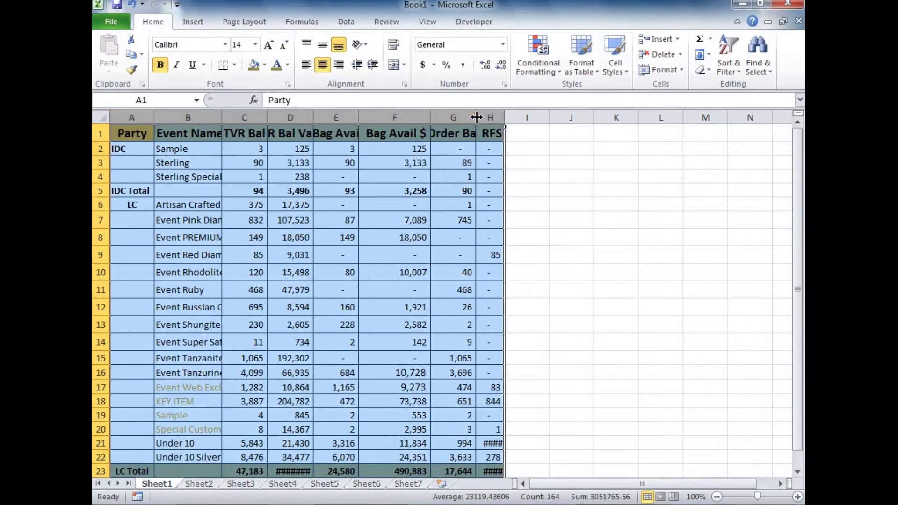
pyautogui.doubleClick(476, 117)
pyautogui.click(370, 323)
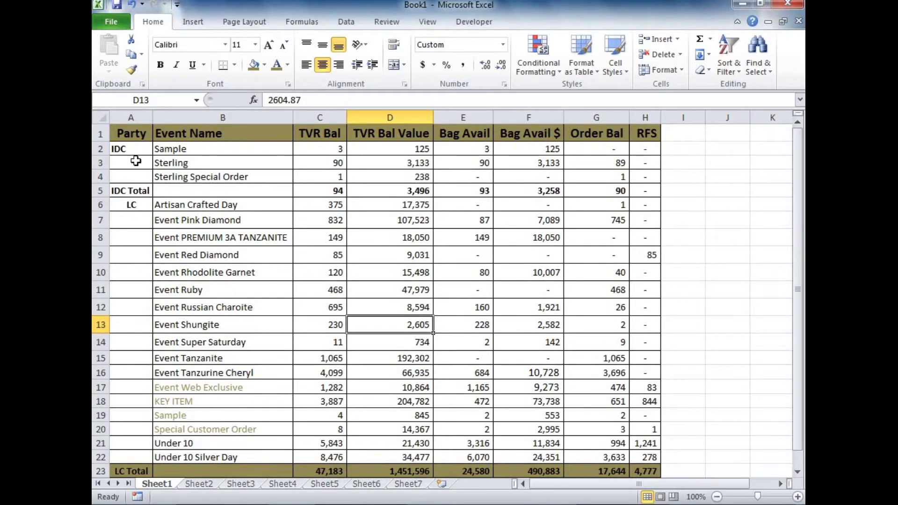
# Step: Change the font colour of A2:H22 to Automatic so the grey text turns black
pyautogui.moveTo(122, 149); pyautogui.dragTo(637, 457)
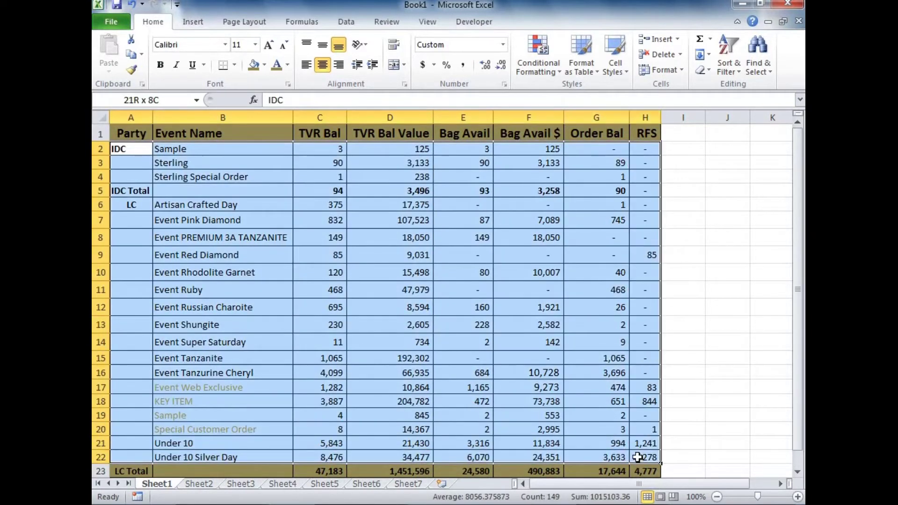
pyautogui.click(288, 66)
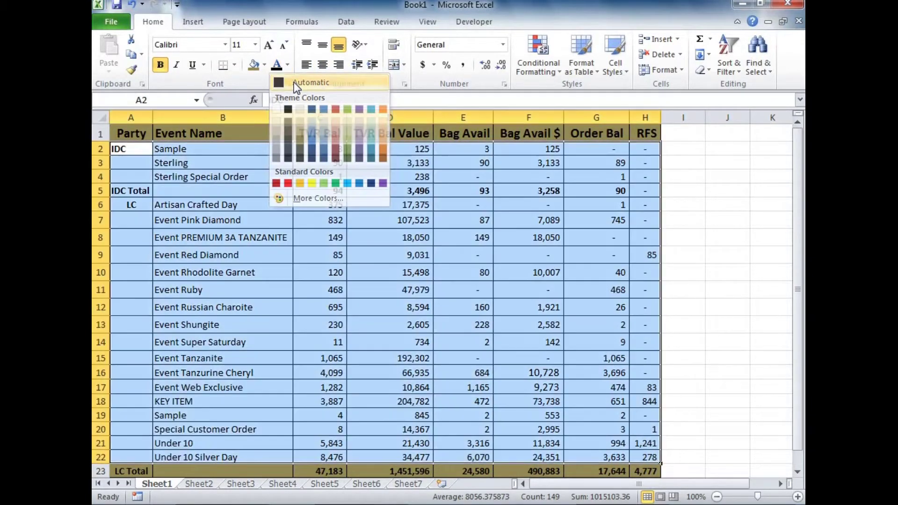
pyautogui.click(293, 82)
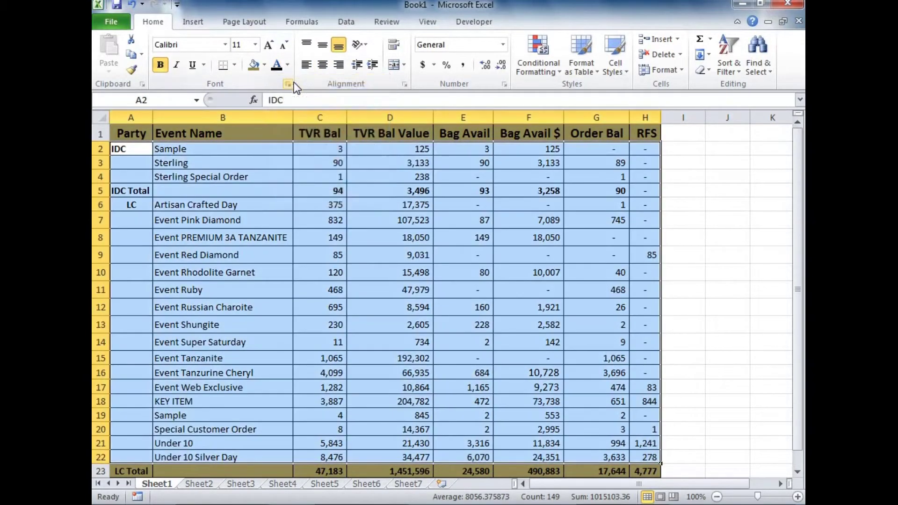
pyautogui.click(270, 283)
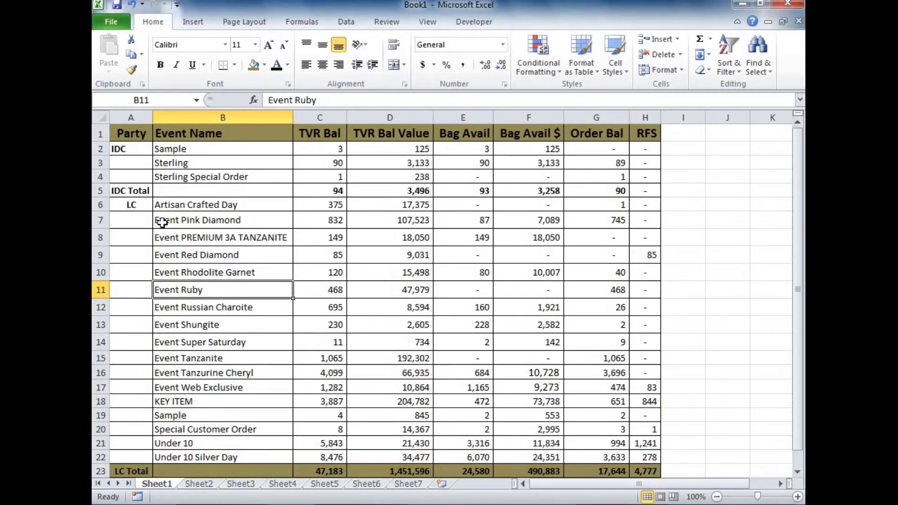
# Step: Switch to the Sheet2 tab with the unformatted table copy
pyautogui.click(200, 484)
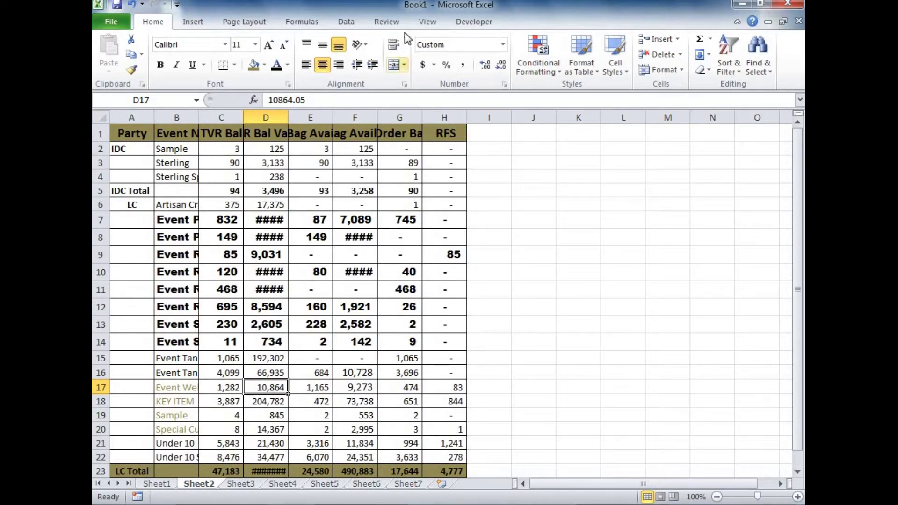
# Step: Record a new macro named 'formating' with shortcut Ctrl+q, stored in This Workbook
pyautogui.click(427, 21)
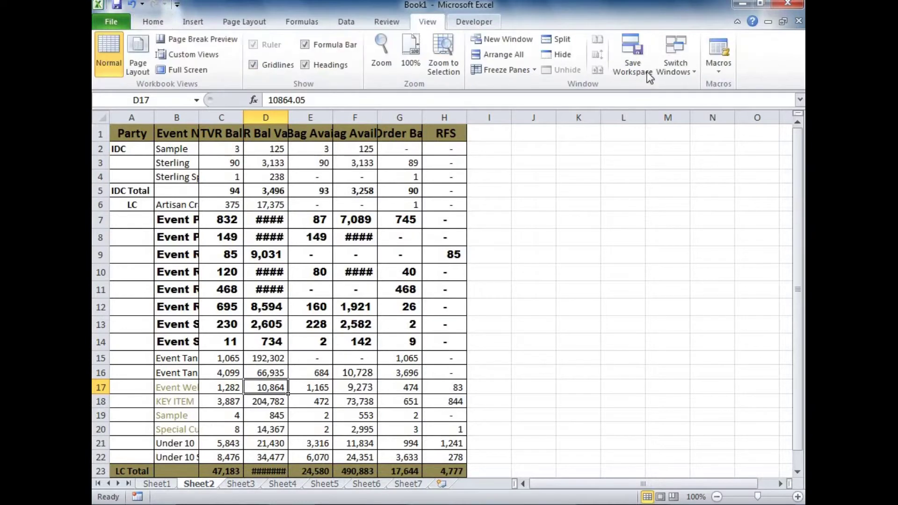
pyautogui.click(723, 70)
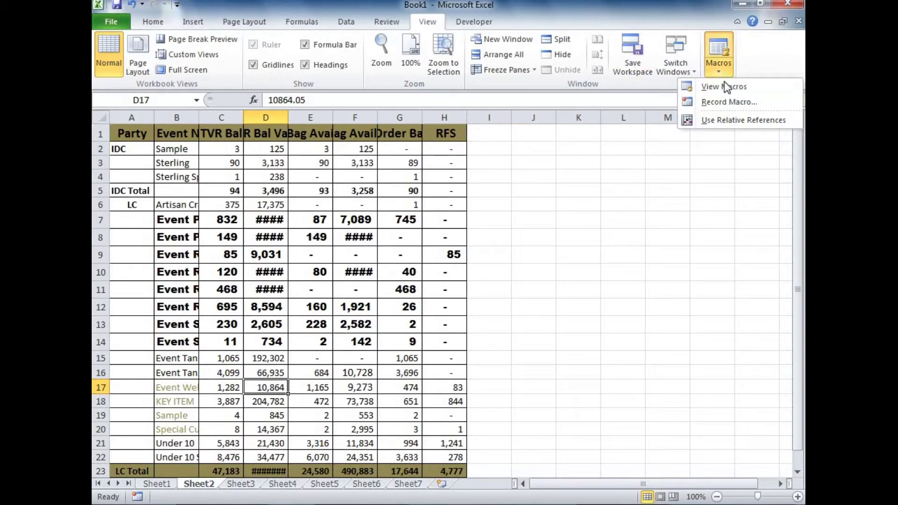
pyautogui.click(729, 102)
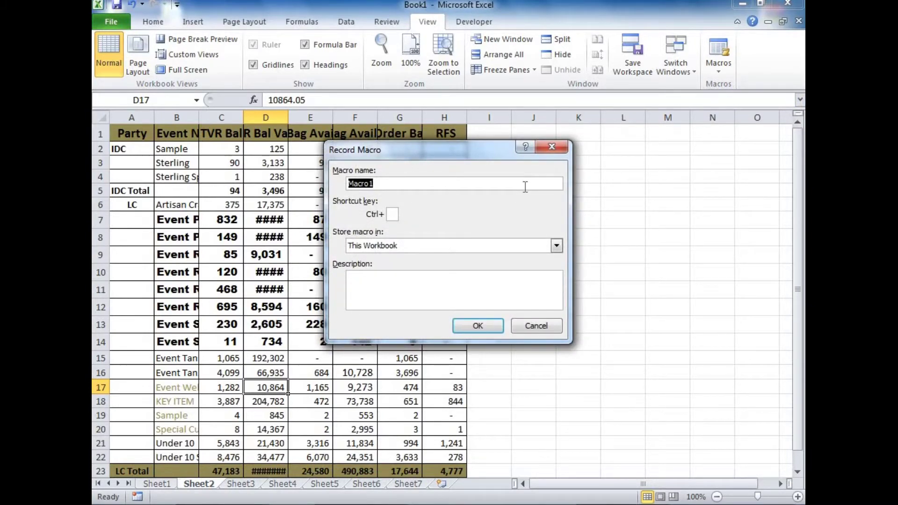
pyautogui.write('formating')
pyautogui.write('q')
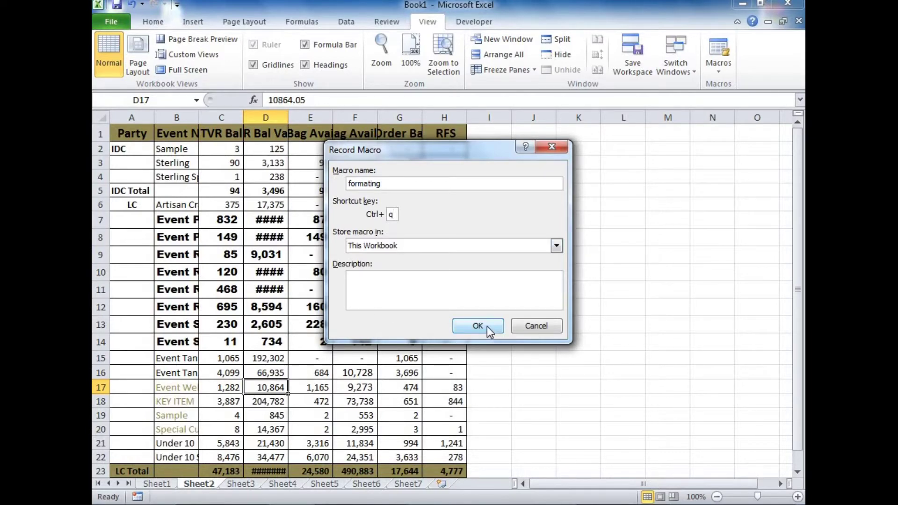
pyautogui.click(478, 325)
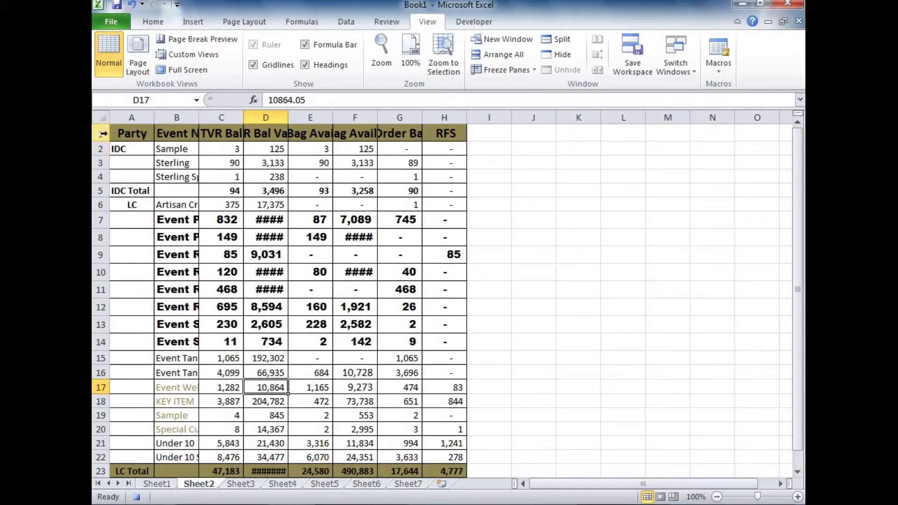
# Step: AutoFit columns A–H on Sheet2 to their contents
pyautogui.moveTo(132, 117); pyautogui.dragTo(448, 123)
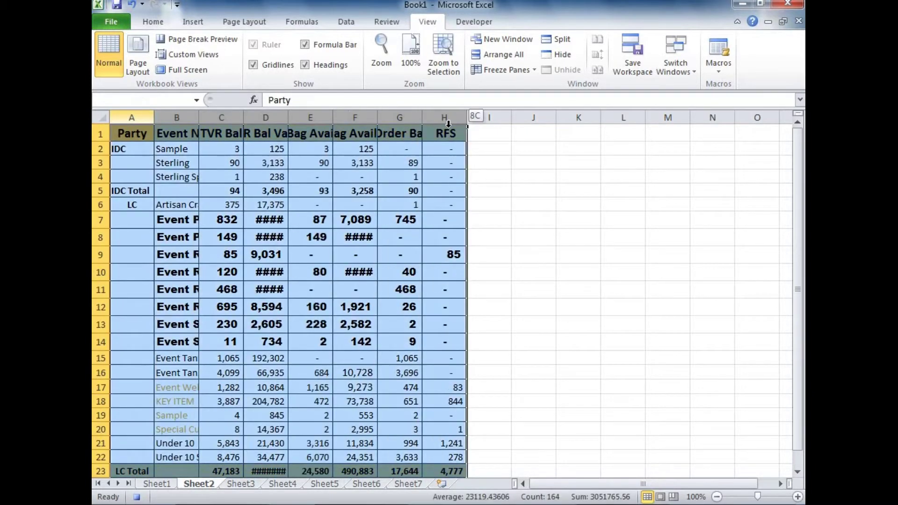
pyautogui.doubleClick(422, 117)
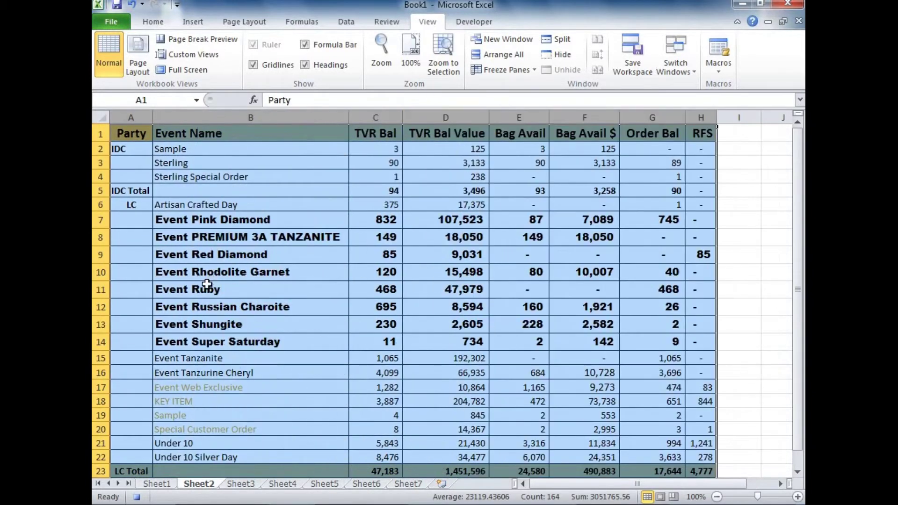
pyautogui.click(128, 149)
# Step: Set the font of the table data from A2 to Calibri
pyautogui.moveTo(128, 148); pyautogui.dragTo(698, 458)
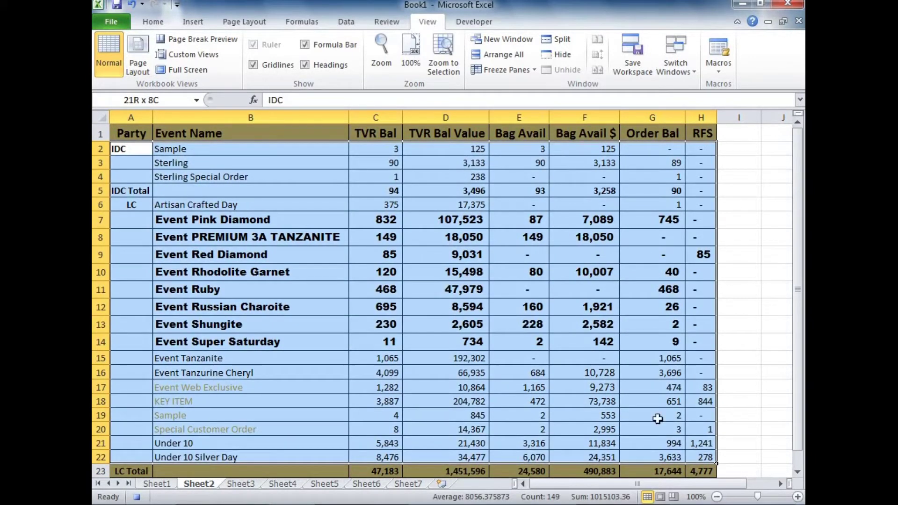
pyautogui.click(154, 23)
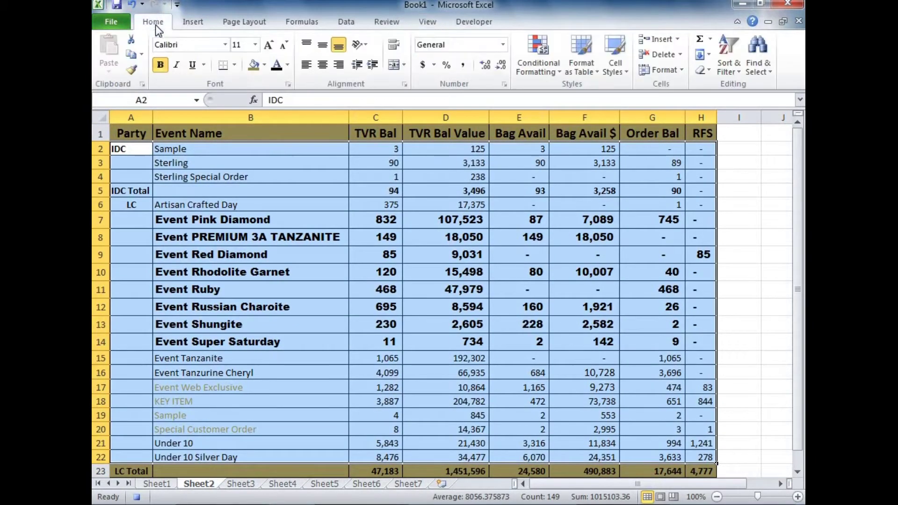
pyautogui.click(203, 44)
pyautogui.press('Return')
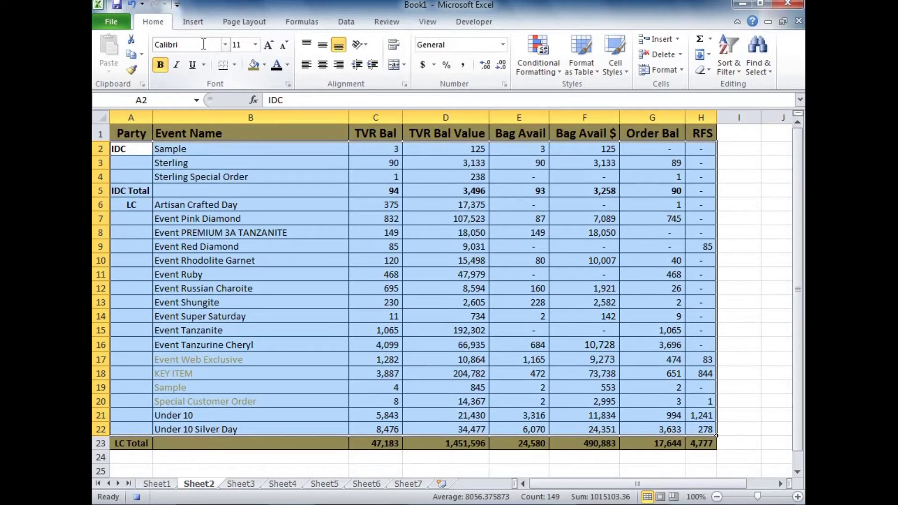
pyautogui.moveTo(239, 219); pyautogui.dragTo(239, 233)
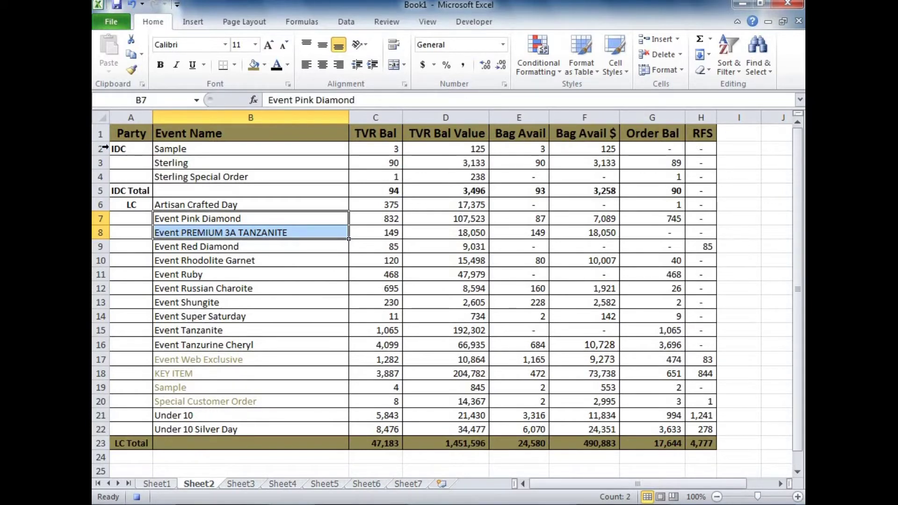
# Step: Make all the table text black using the Automatic font colour
pyautogui.moveTo(121, 148); pyautogui.dragTo(701, 428)
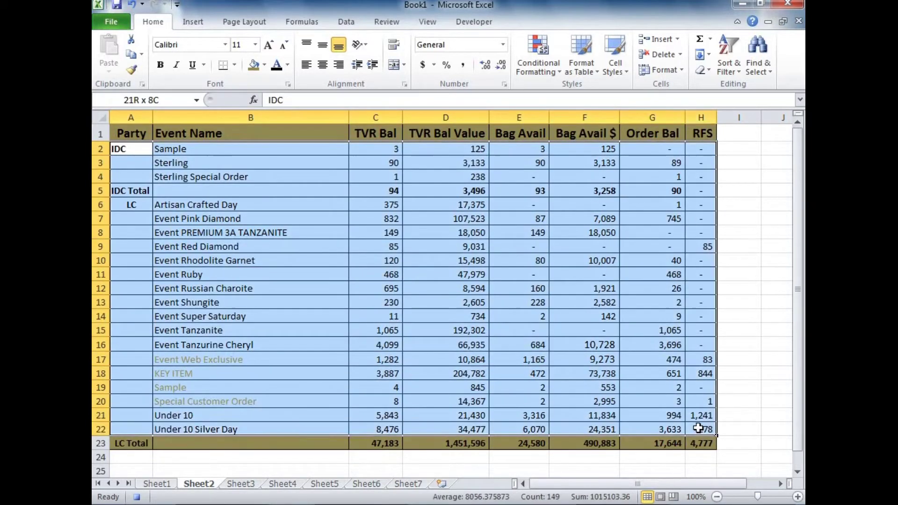
pyautogui.click(287, 65)
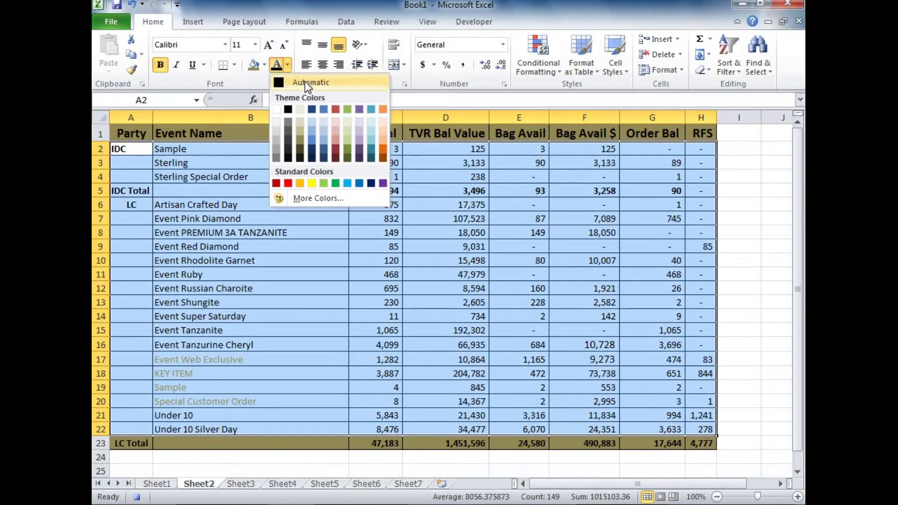
pyautogui.click(305, 82)
pyautogui.click(393, 306)
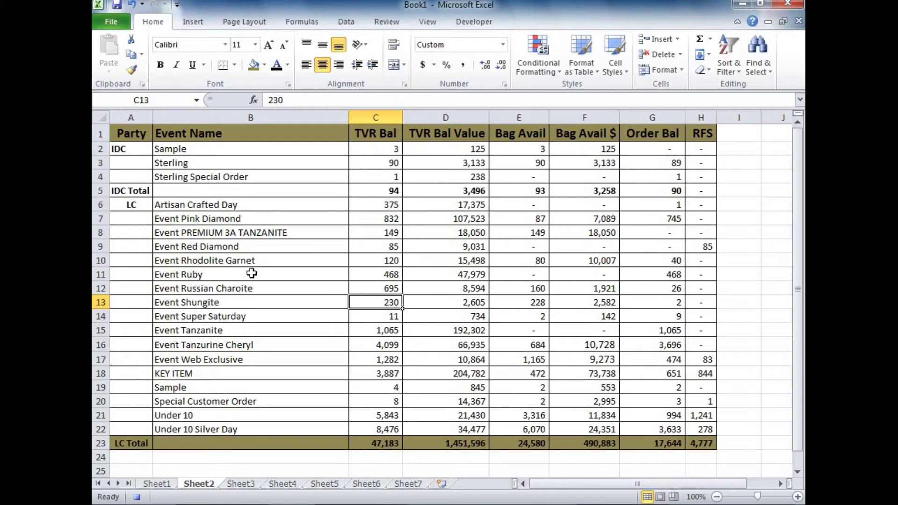
pyautogui.click(437, 25)
pyautogui.click(727, 74)
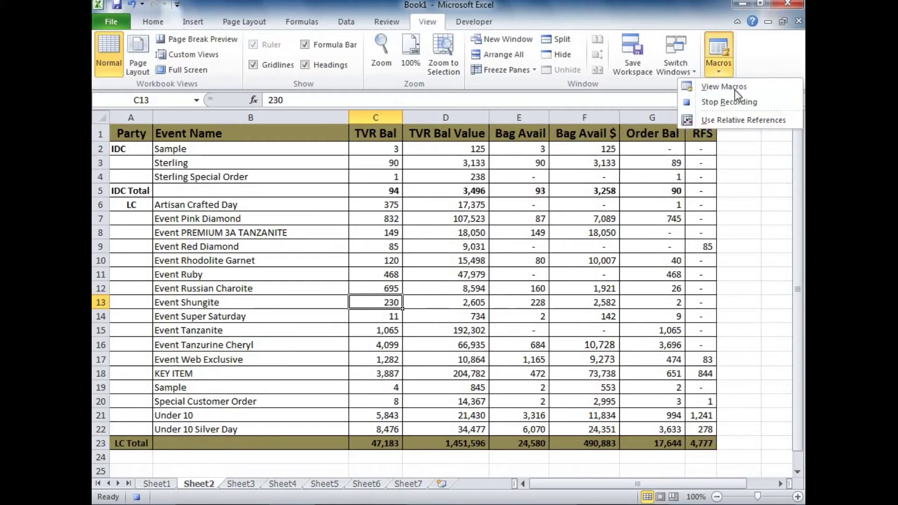
# Step: Stop the macro recording, go to Sheet3 and run the formatting macro there
pyautogui.click(741, 106)
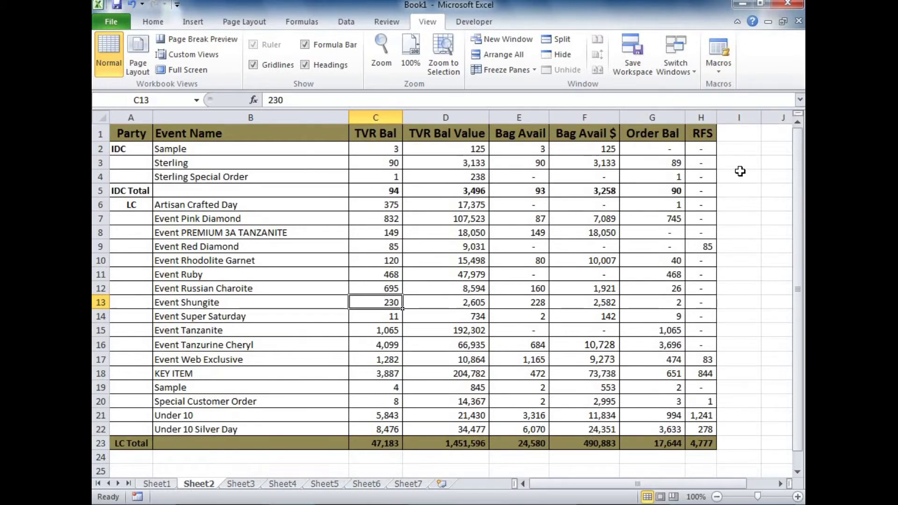
pyautogui.click(244, 486)
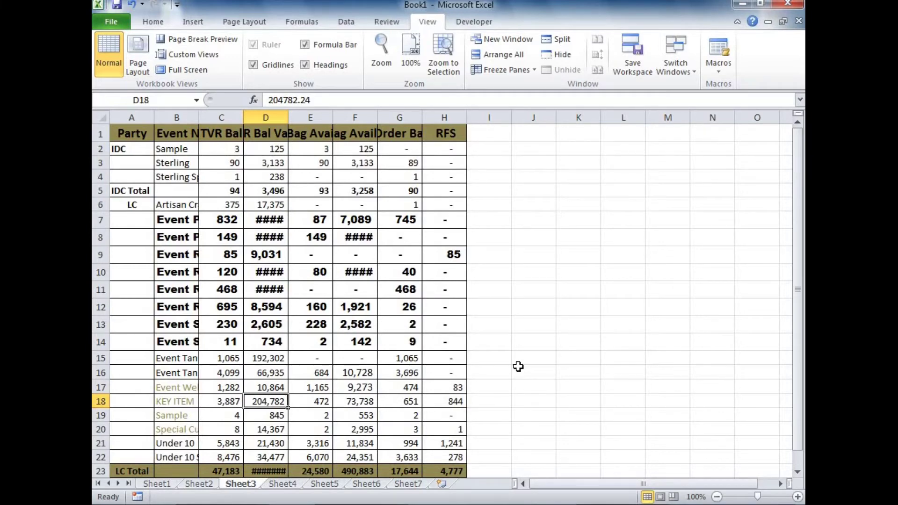
pyautogui.hotkey('ctrl', 'shift', 'm')
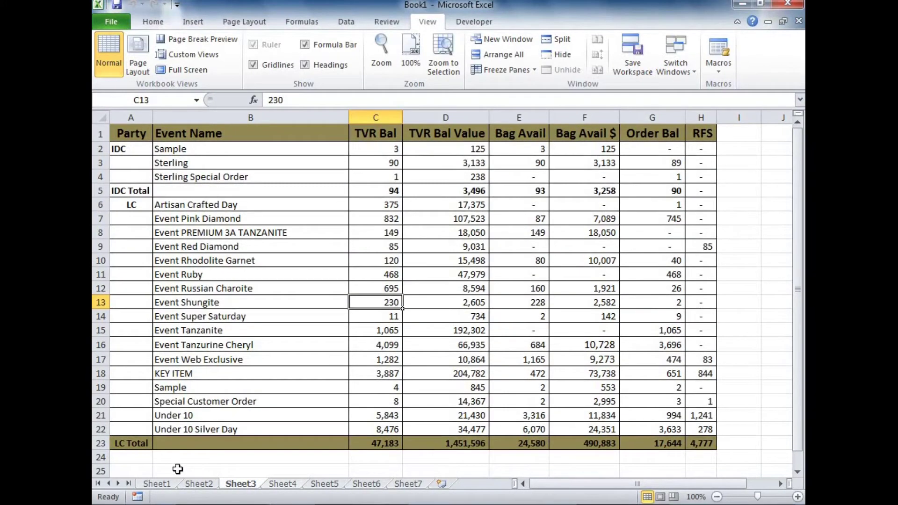
# Step: Open the File backstage Info page for Book1
pyautogui.click(119, 21)
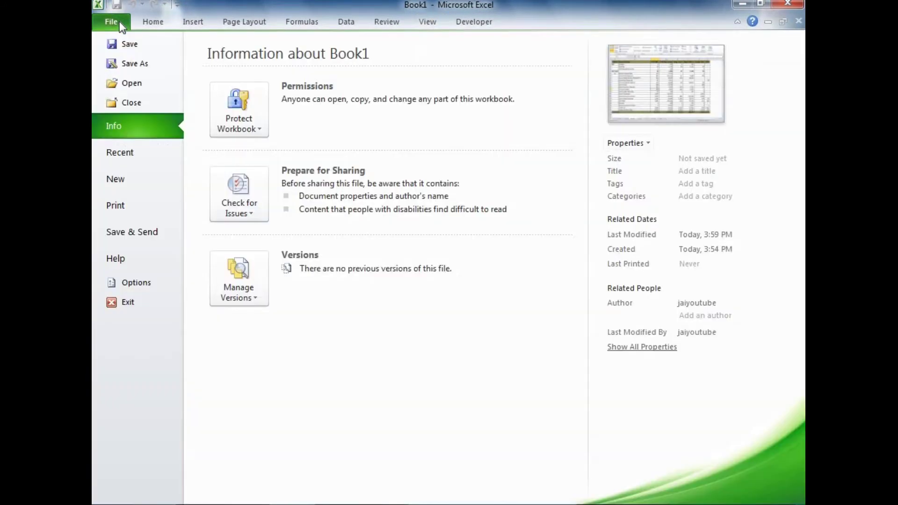
# Step: Save the workbook to the Desktop as 'sample', an Excel Macro-Enabled Workbook
pyautogui.click(138, 48)
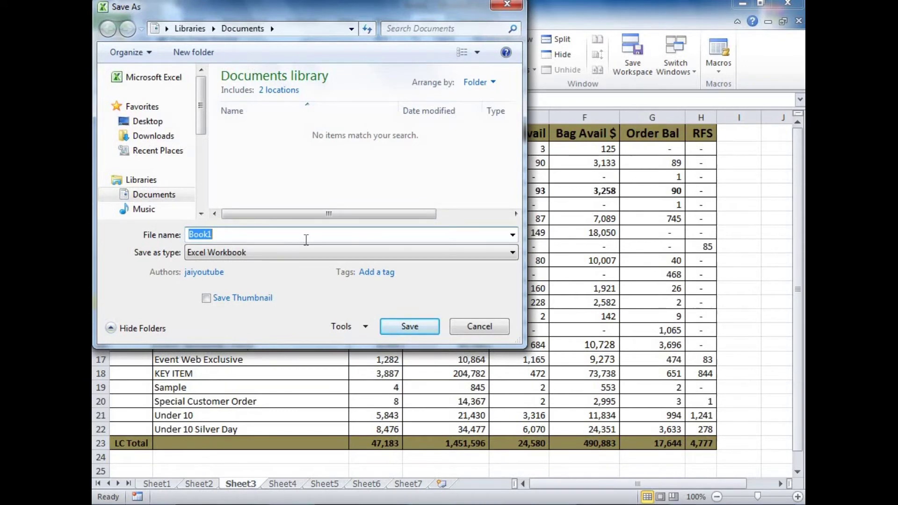
pyautogui.write('sample')
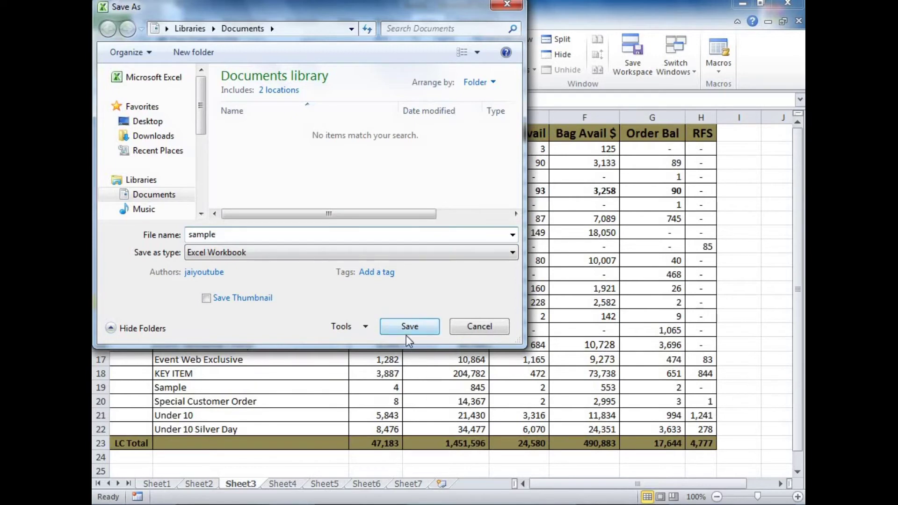
pyautogui.click(410, 330)
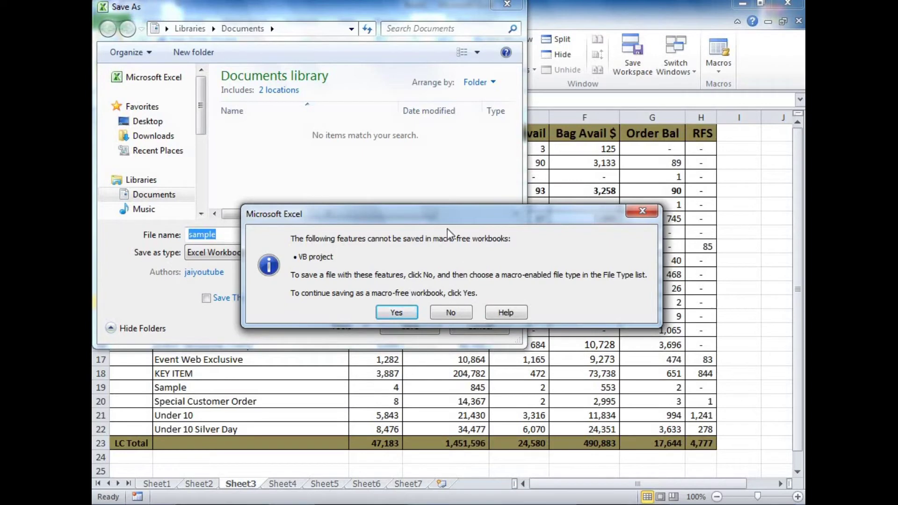
pyautogui.click(458, 312)
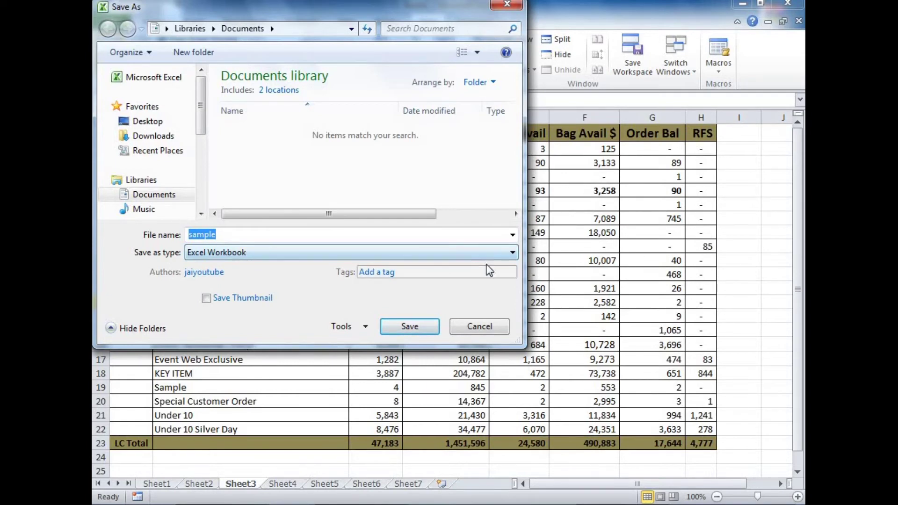
pyautogui.click(512, 253)
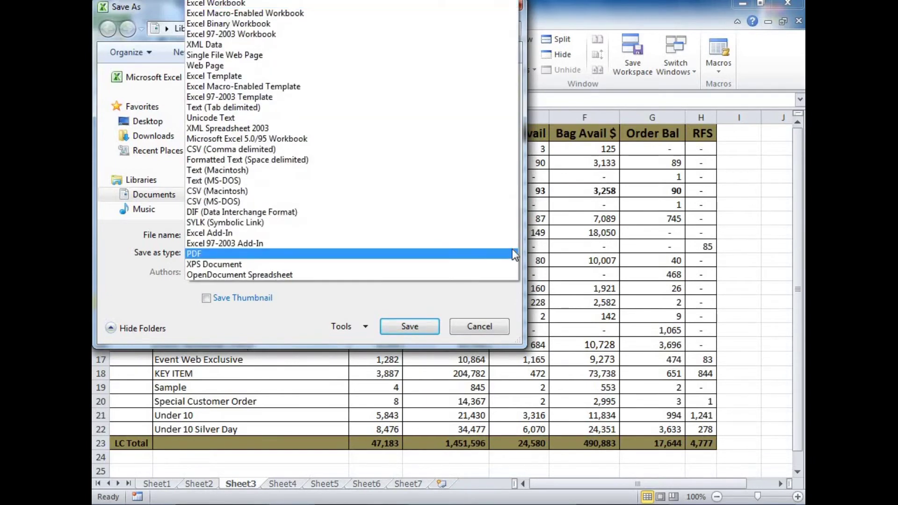
pyautogui.click(324, 13)
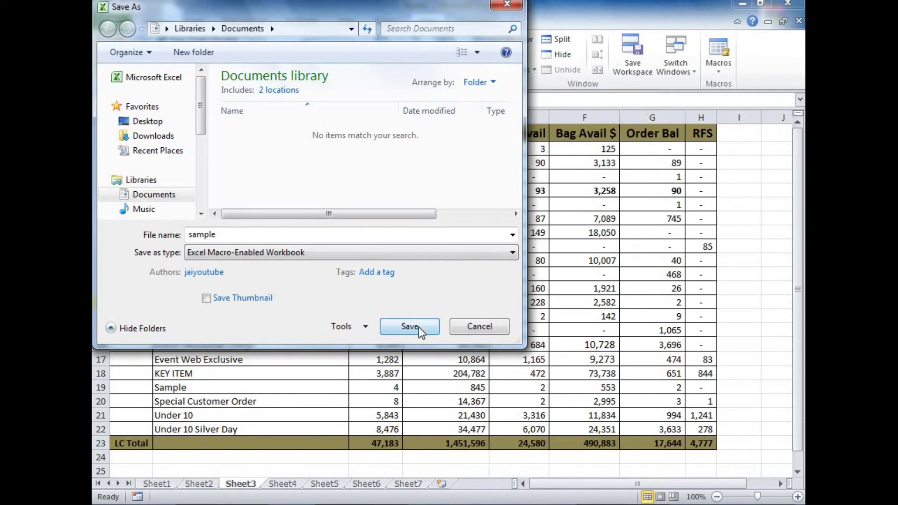
pyautogui.moveTo(155, 133)
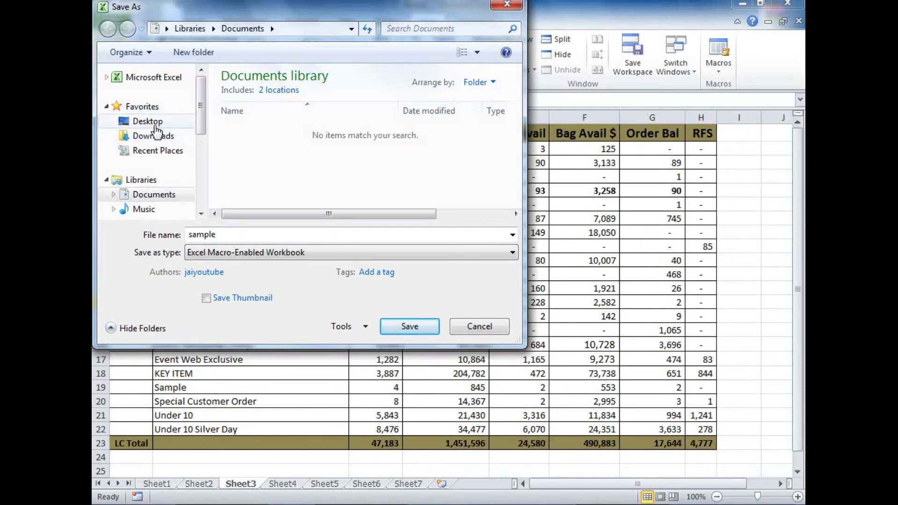
pyautogui.click(152, 123)
pyautogui.click(409, 327)
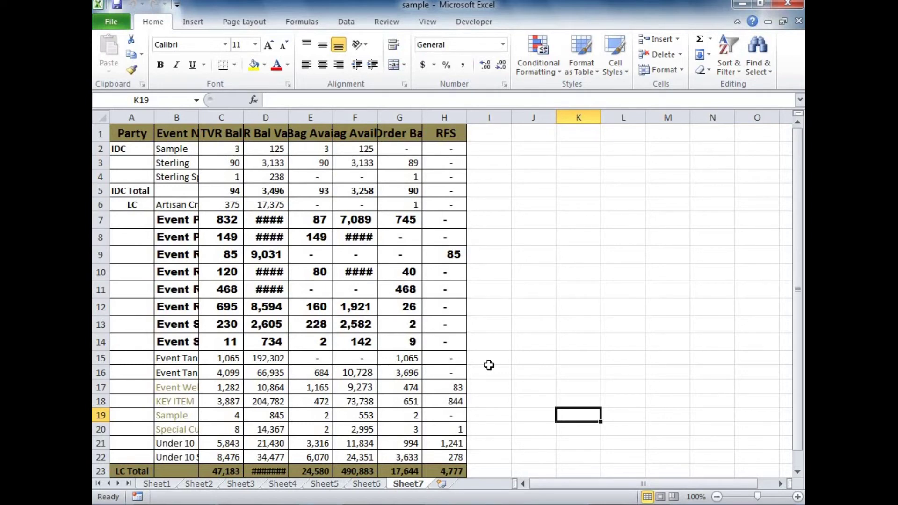
# Step: Copy the Sheet7 table A1:H23 and paste it into a new workbook, Book2
pyautogui.moveTo(126, 133); pyautogui.dragTo(450, 472)
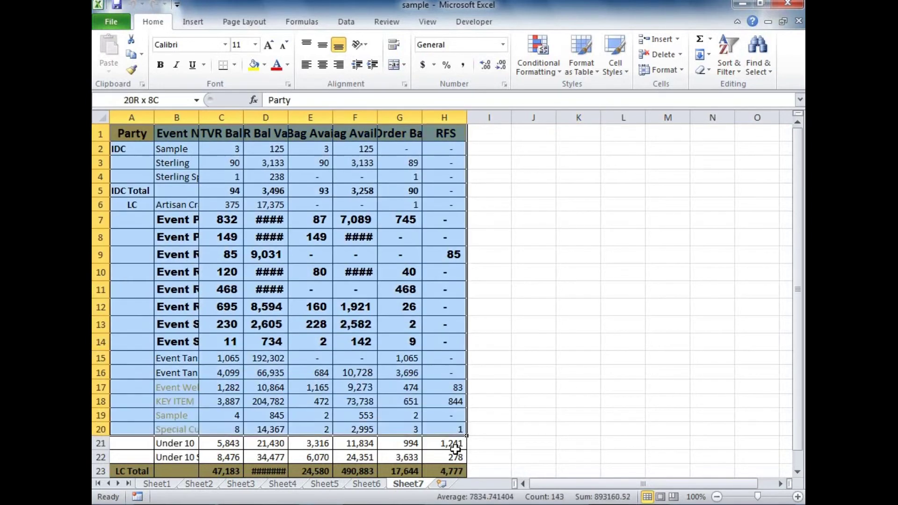
pyautogui.hotkey('ctrl', 'c')
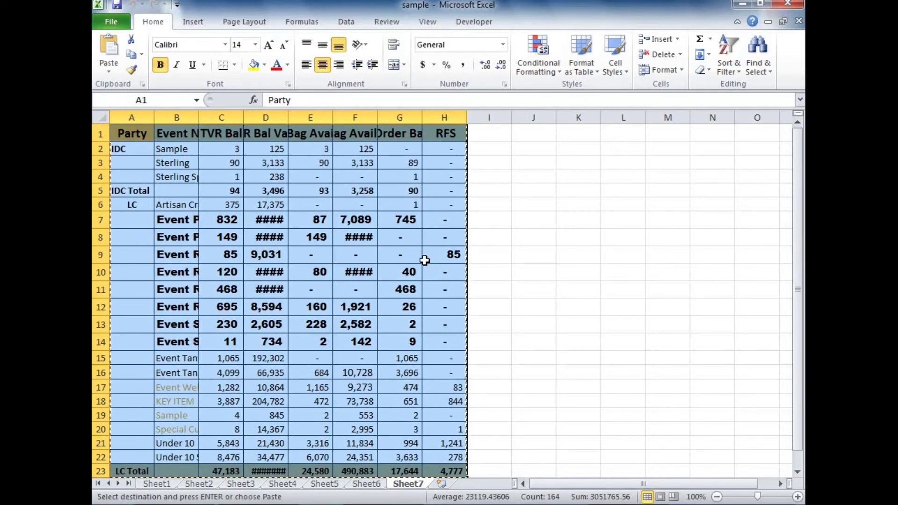
pyautogui.hotkey('ctrl', 'n')
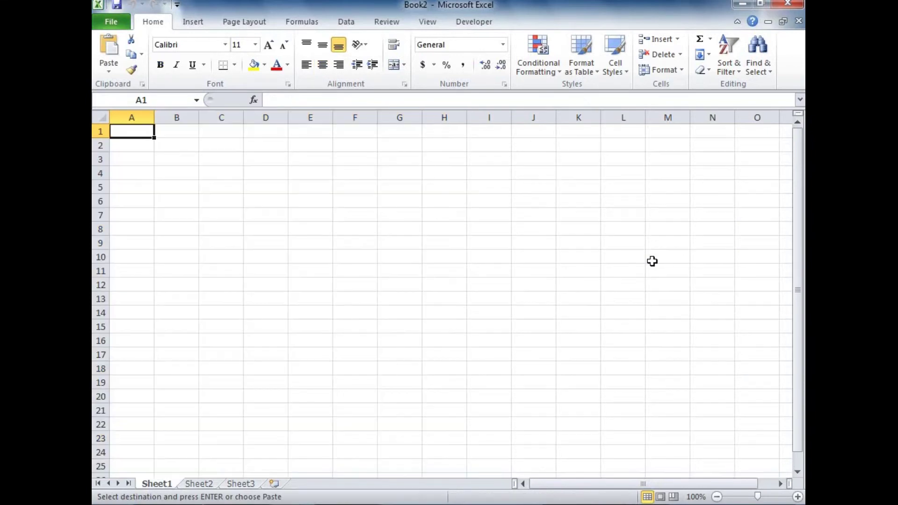
pyautogui.hotkey('ctrl', 'v')
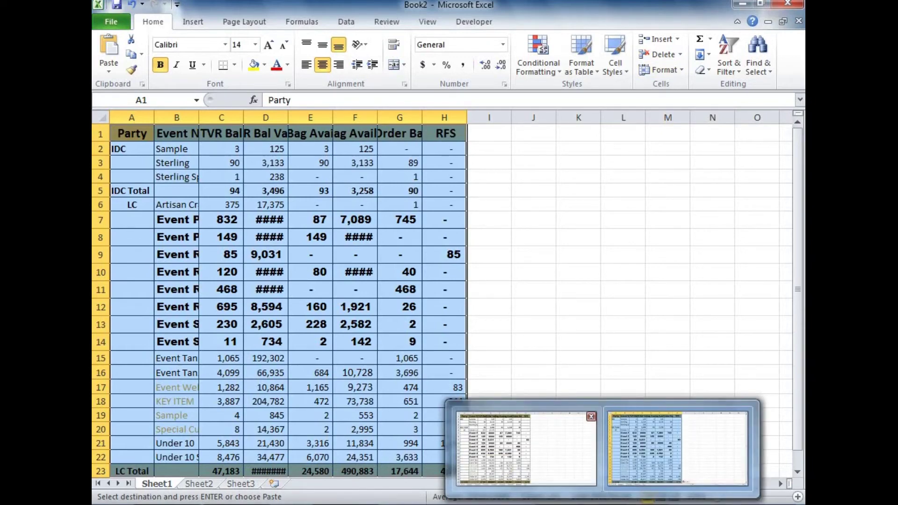
# Step: Close the sample workbook window from the taskbar, answering the save prompt
pyautogui.rightClick(568, 502)
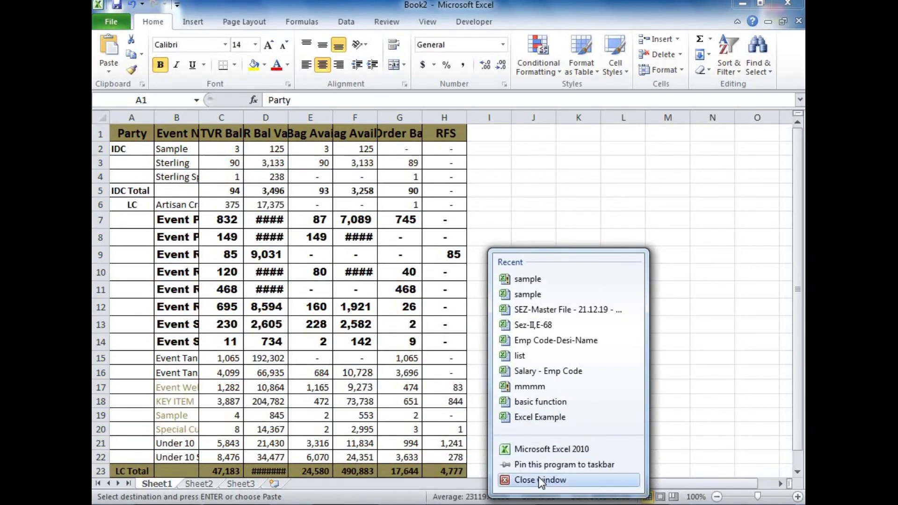
pyautogui.click(538, 480)
pyautogui.click(395, 273)
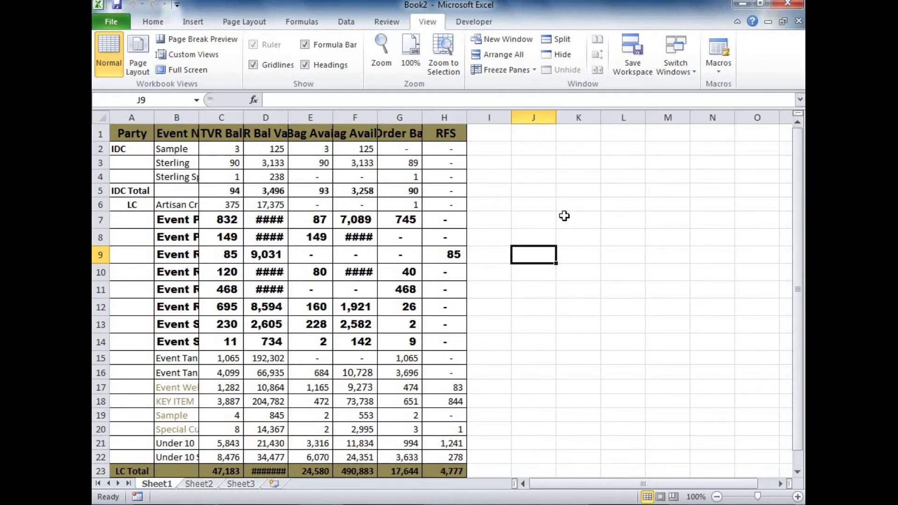
# Step: Bring the sample workbook back up showing Sheet7's unformatted table
pyautogui.click(546, 207)
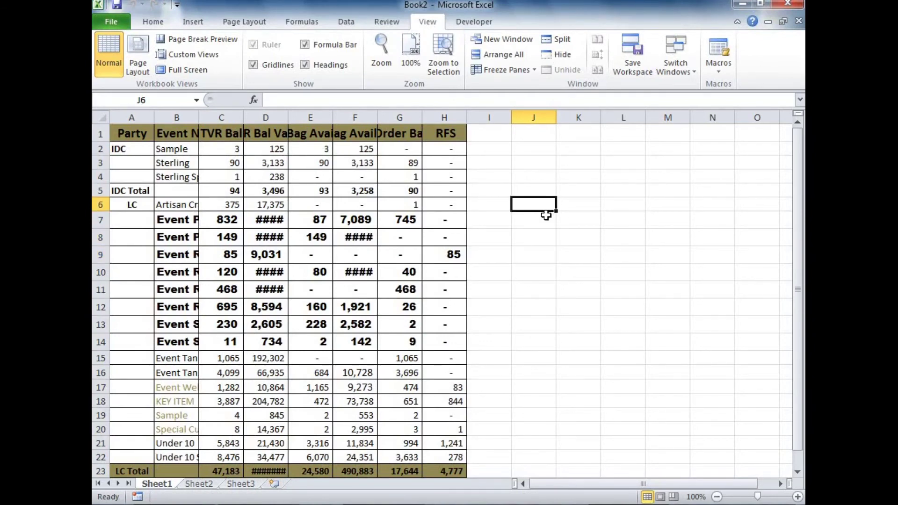
pyautogui.click(619, 234)
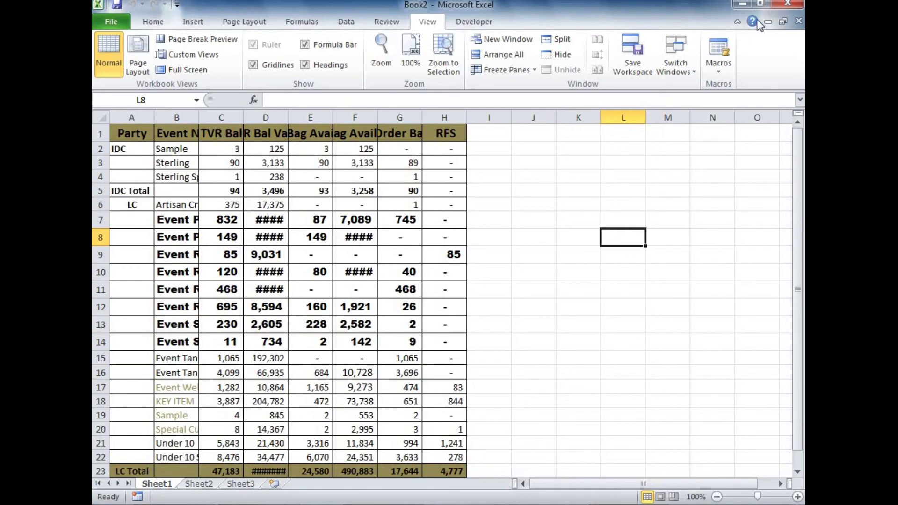
pyautogui.click(761, 6)
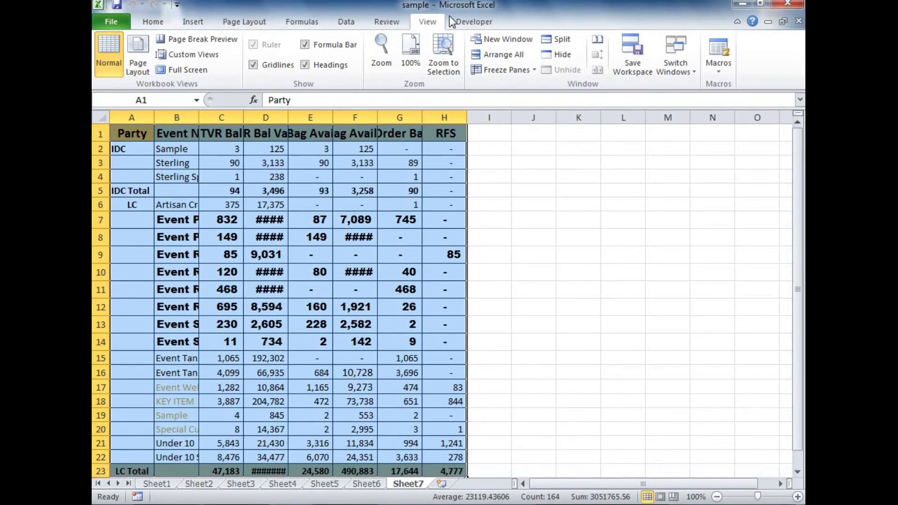
pyautogui.click(559, 237)
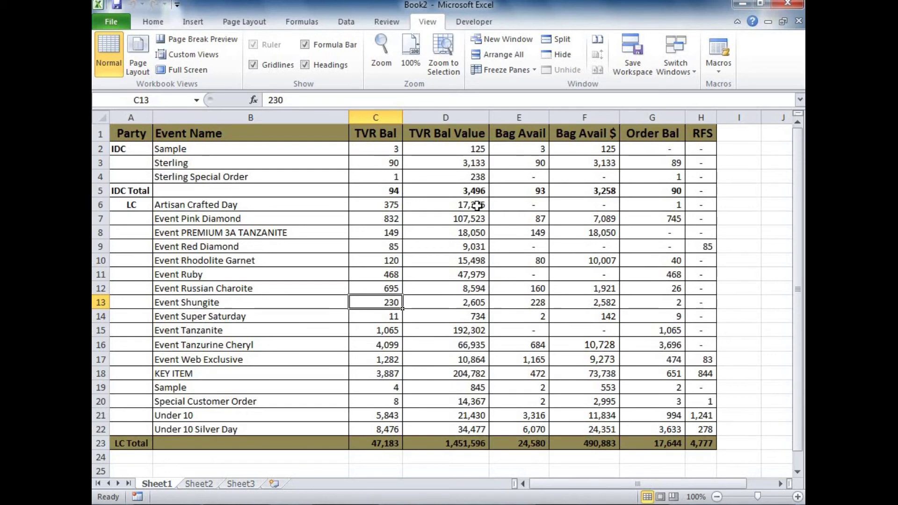
pyautogui.click(721, 75)
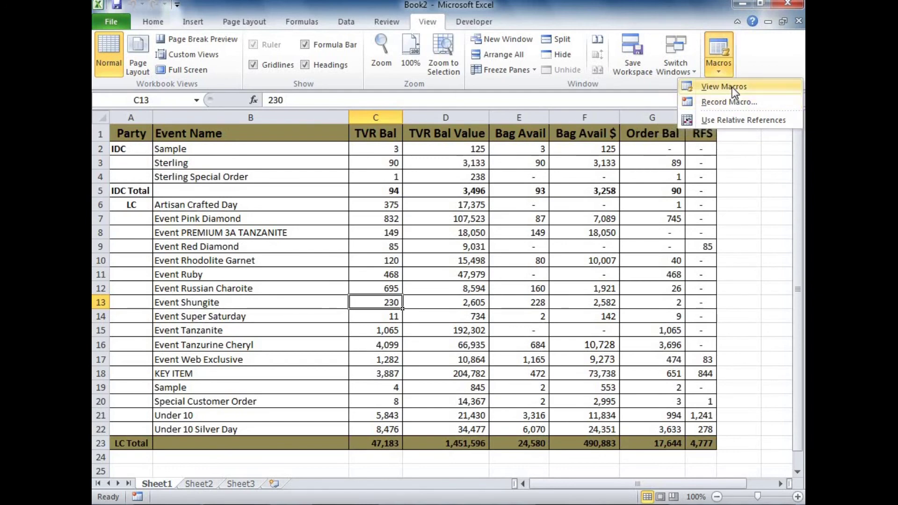
pyautogui.click(732, 87)
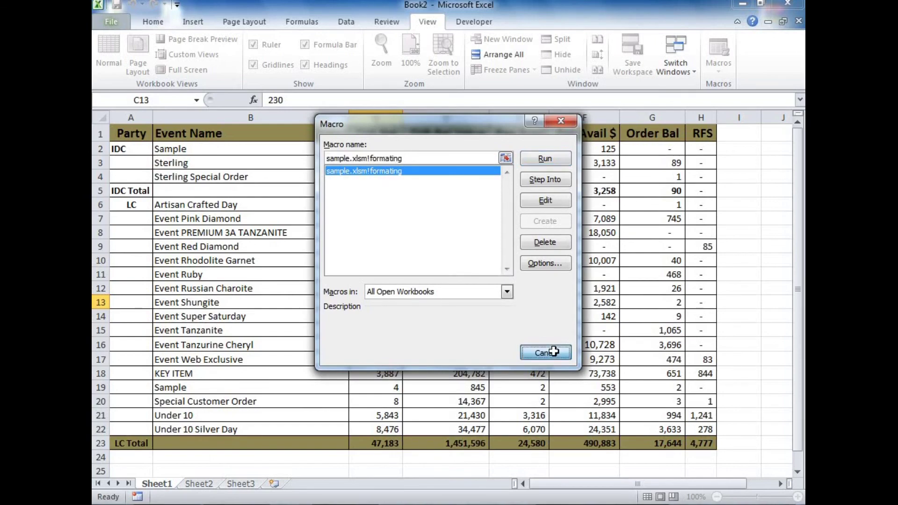
pyautogui.click(545, 352)
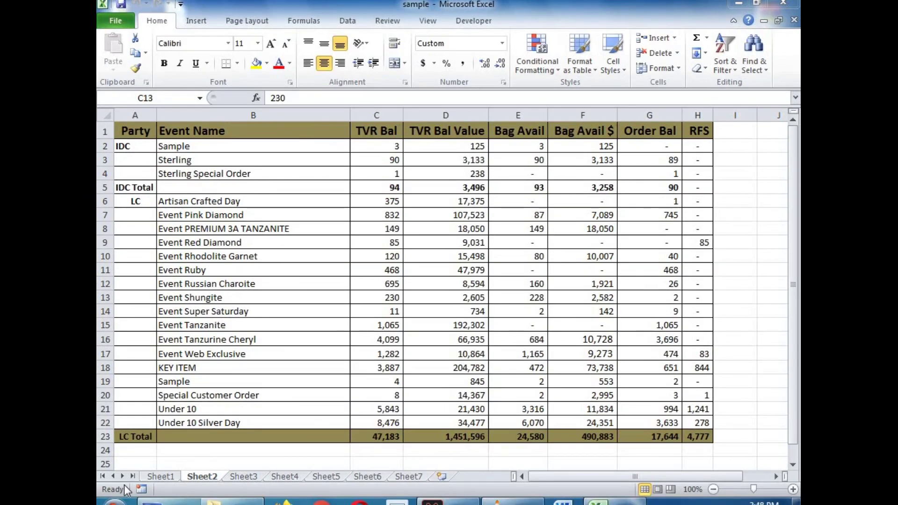